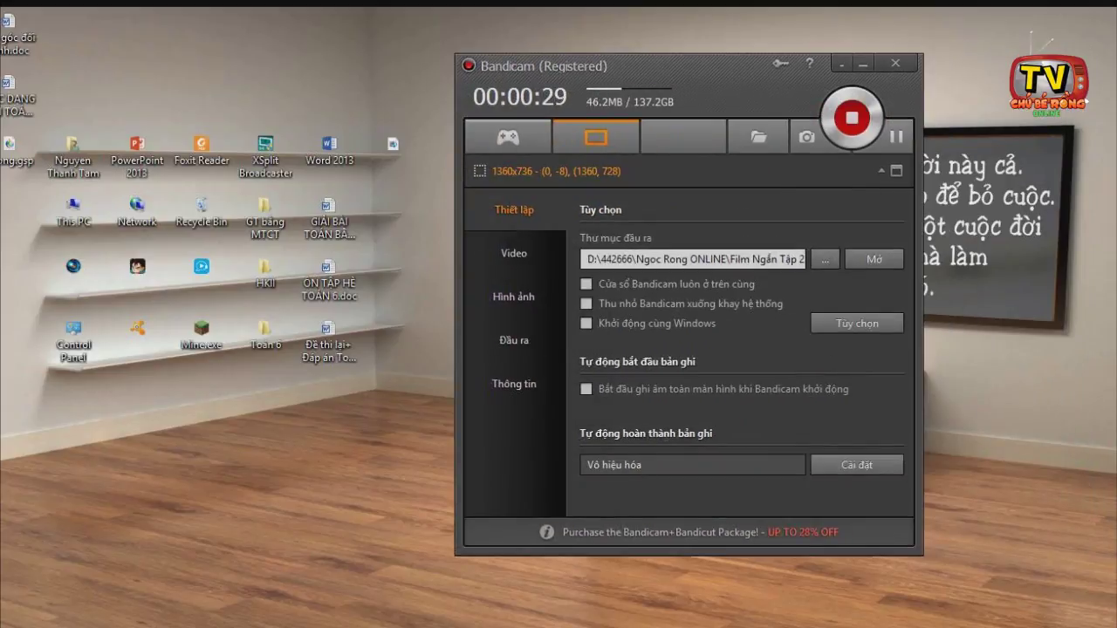
left_click_drag(663, 65, 735, 53)
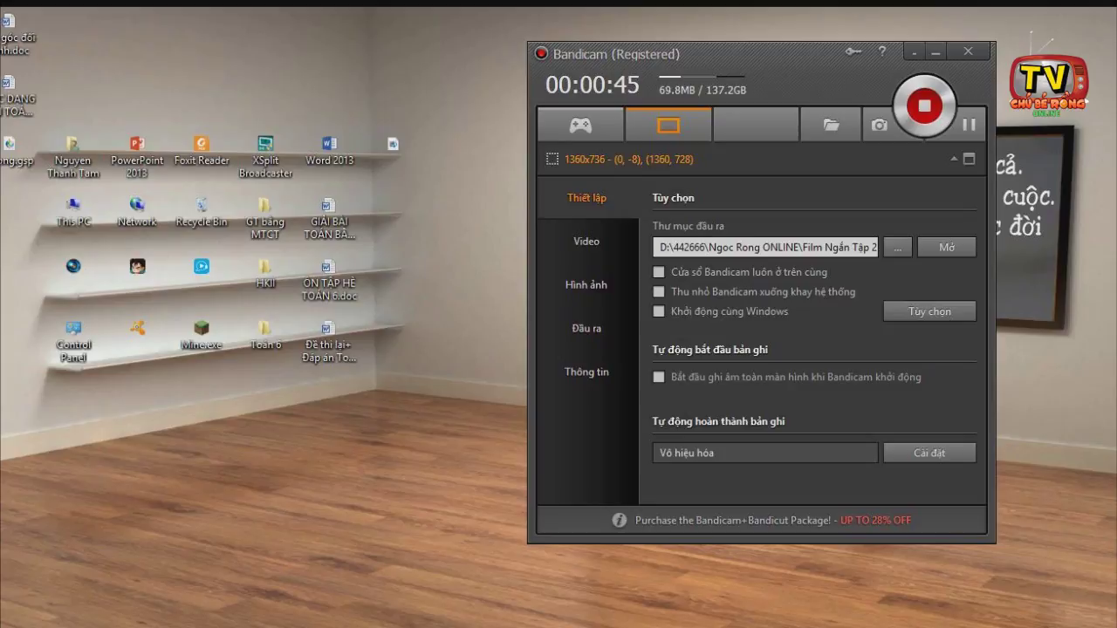
left_click_drag(750, 54, 713, 50)
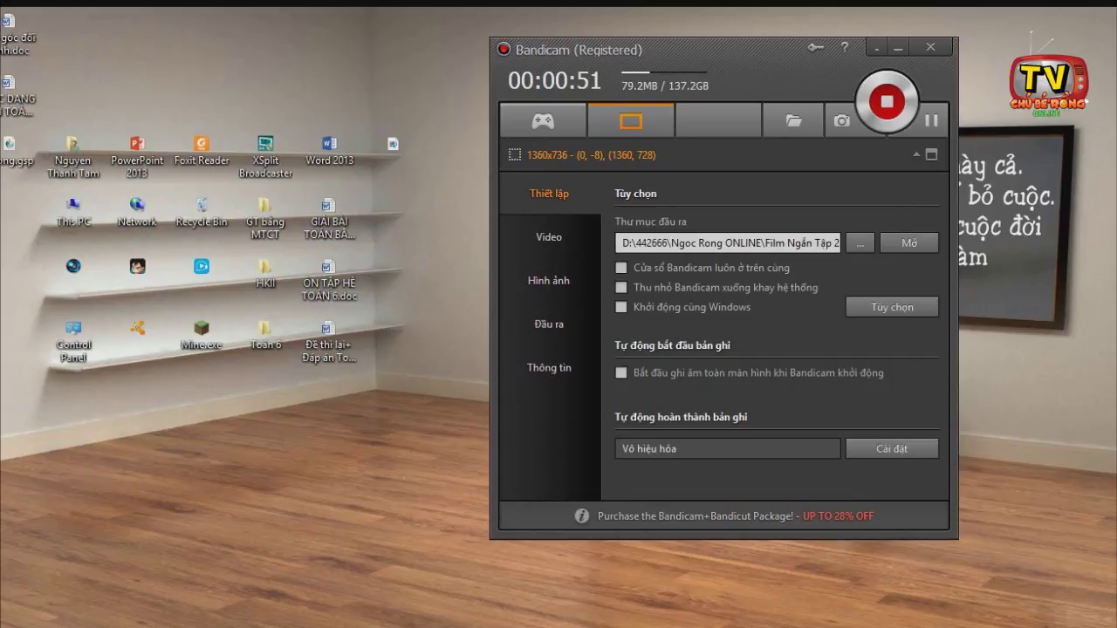
left_click_drag(777, 57, 827, 83)
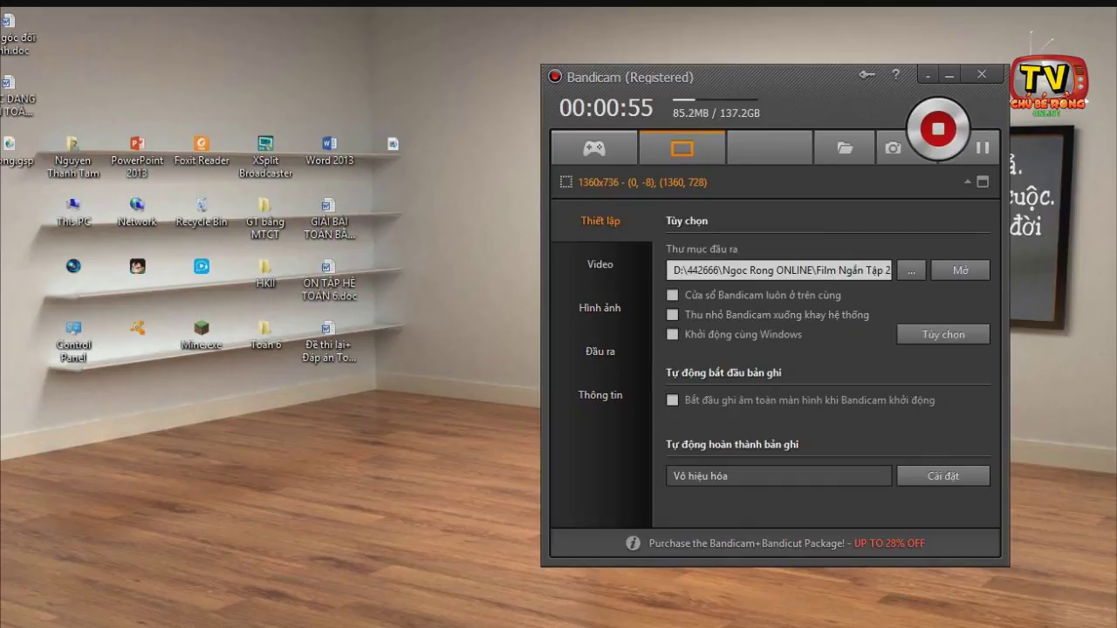
Minimize Bandicam and switch to the maximized Cho Đồ.veg project in Vegas Pro.
left_click(949, 76)
left_click_drag(812, 83, 843, 29)
left_click(205, 627)
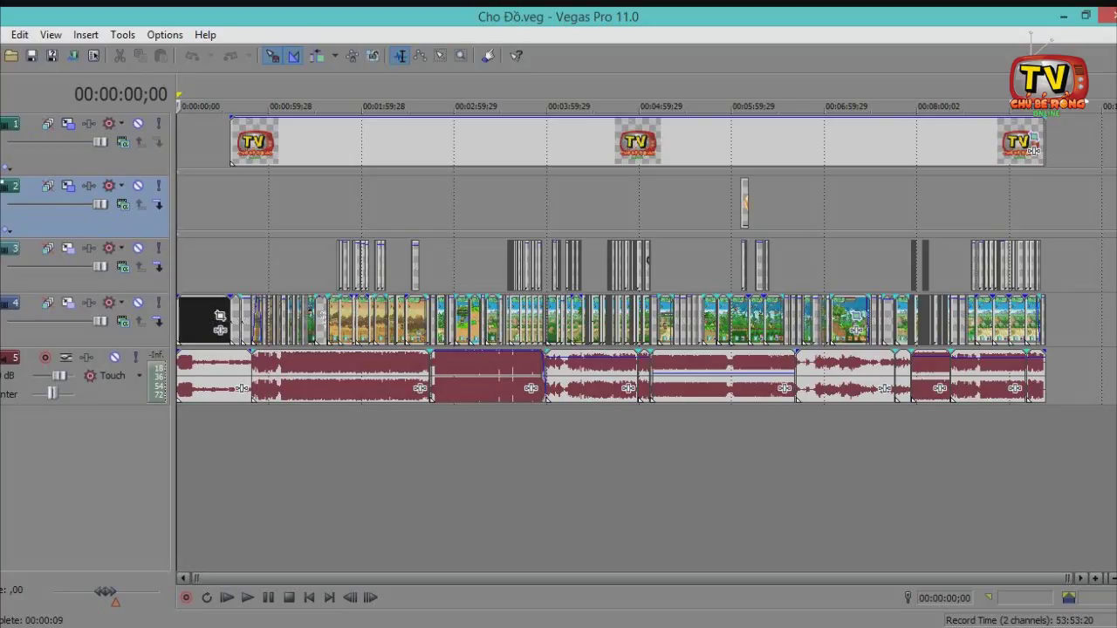
left_click_drag(663, 17, 582, 83)
key("super+Up")
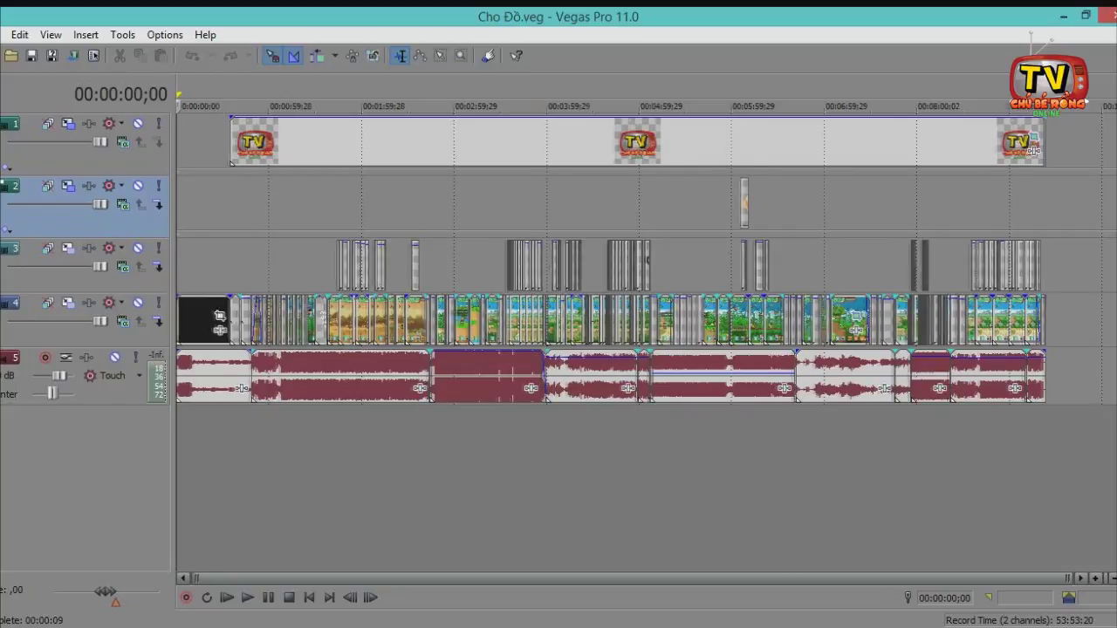
Show the preview and media generators above the timeline, and place the cursor at 00:00:14;28 in the black opening clip.
scroll(646, 323, "right", 1)
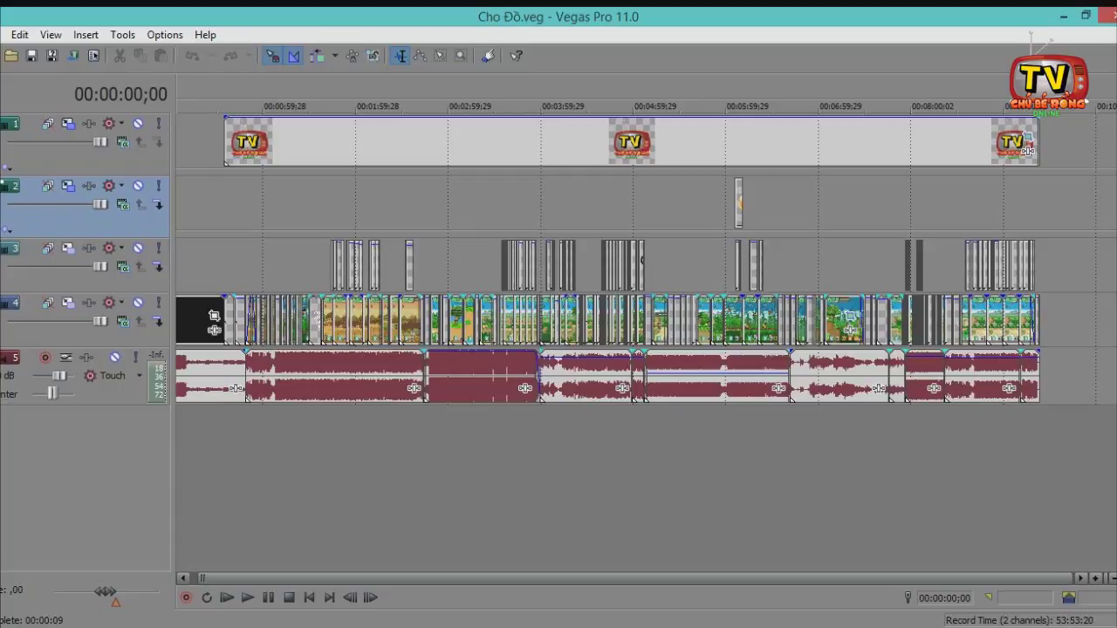
key("F11")
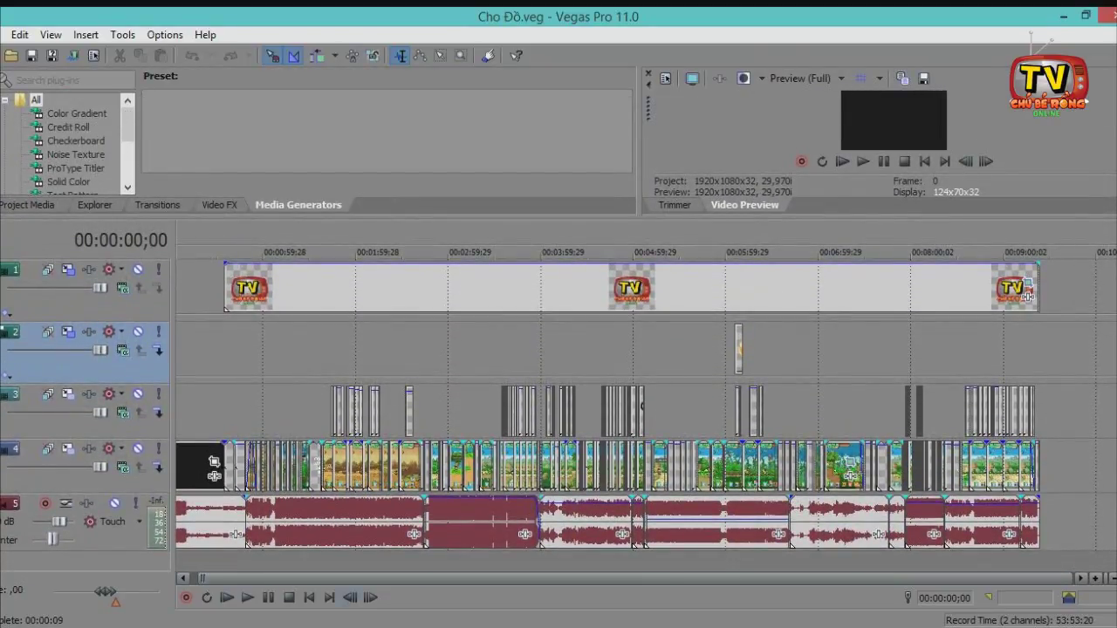
left_click_drag(524, 579, 498, 578)
left_click(200, 468)
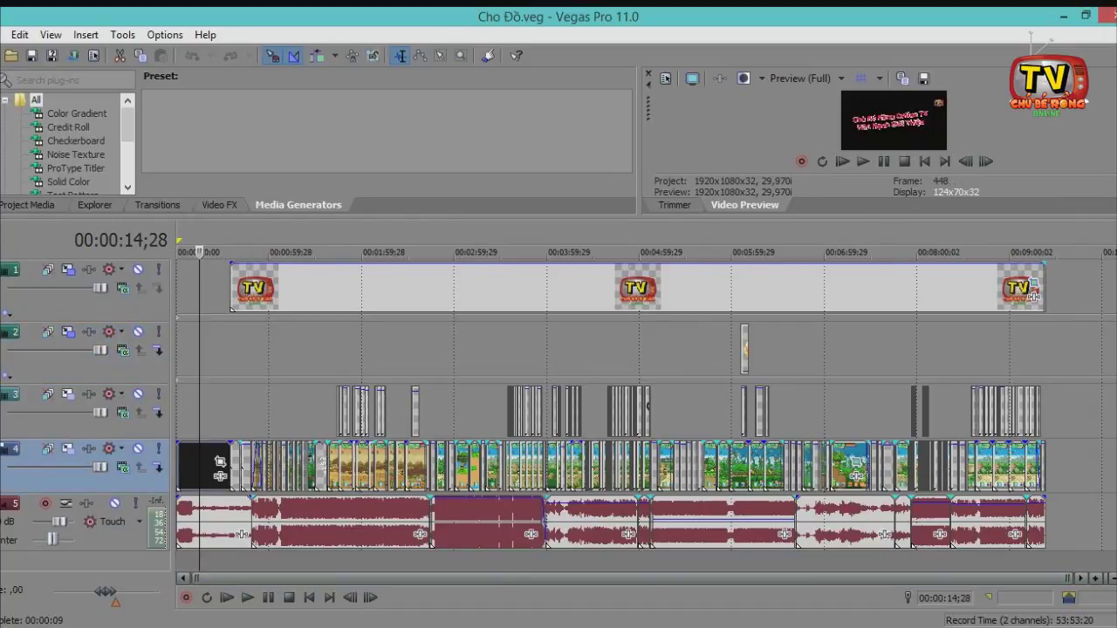
Enlarge the video preview and view the opening logo animation near the project start.
left_click_drag(498, 217, 497, 341)
left_click(309, 597)
left_click(371, 598)
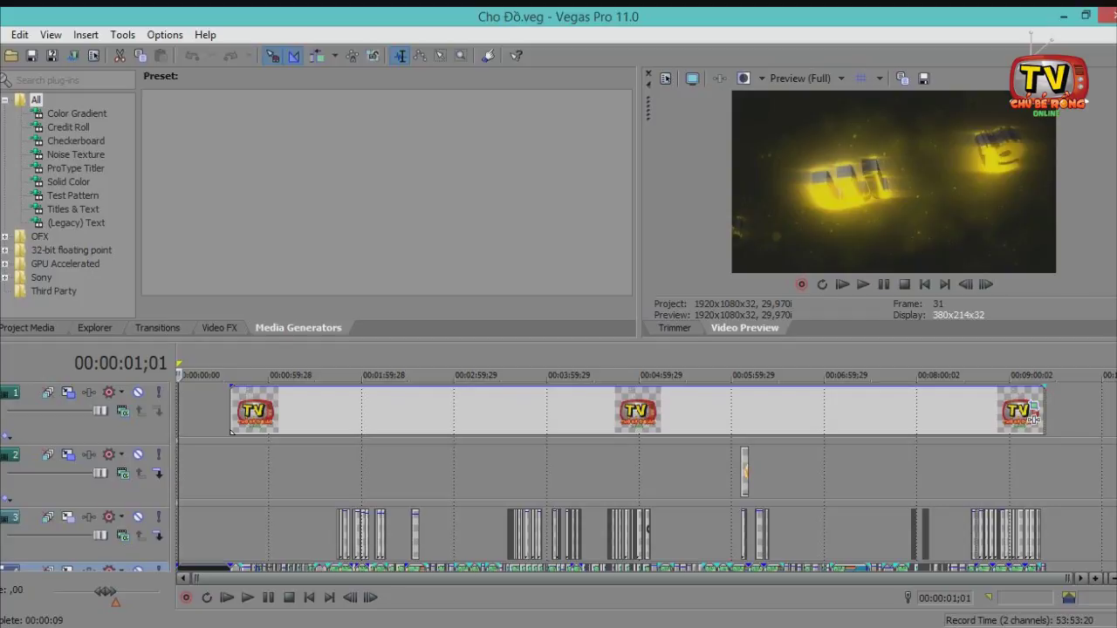
Make room for all five tracks and preview frames from several moments, ending at the TV logo clip's start at 00:00:34;24.
left_click_drag(611, 340, 611, 203)
left_click(230, 336)
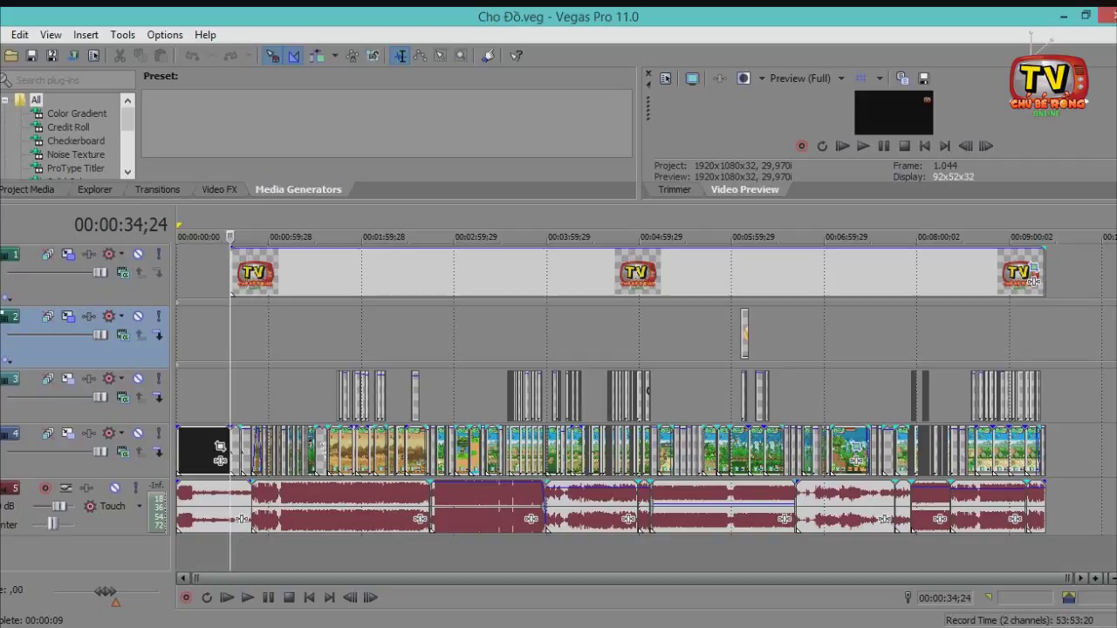
left_click(291, 335)
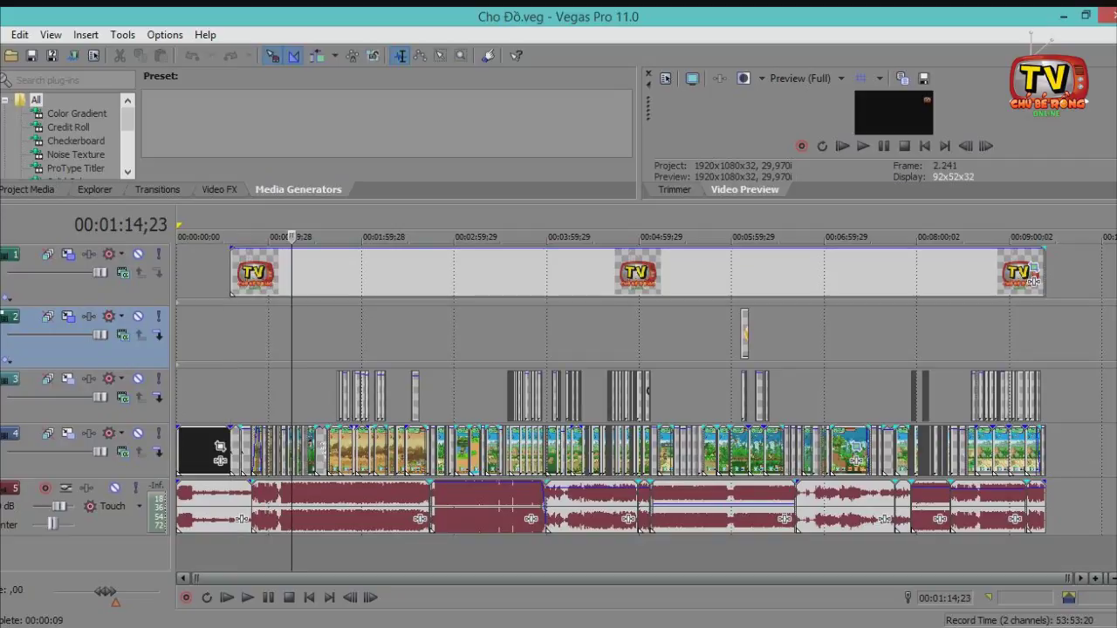
left_click(353, 335)
left_click(395, 335)
left_click(267, 236)
left_click(230, 236)
Mark the time range from 00:00:38;05 to 00:03:03;25 on the timeline.
scroll(231, 237, "up", 2)
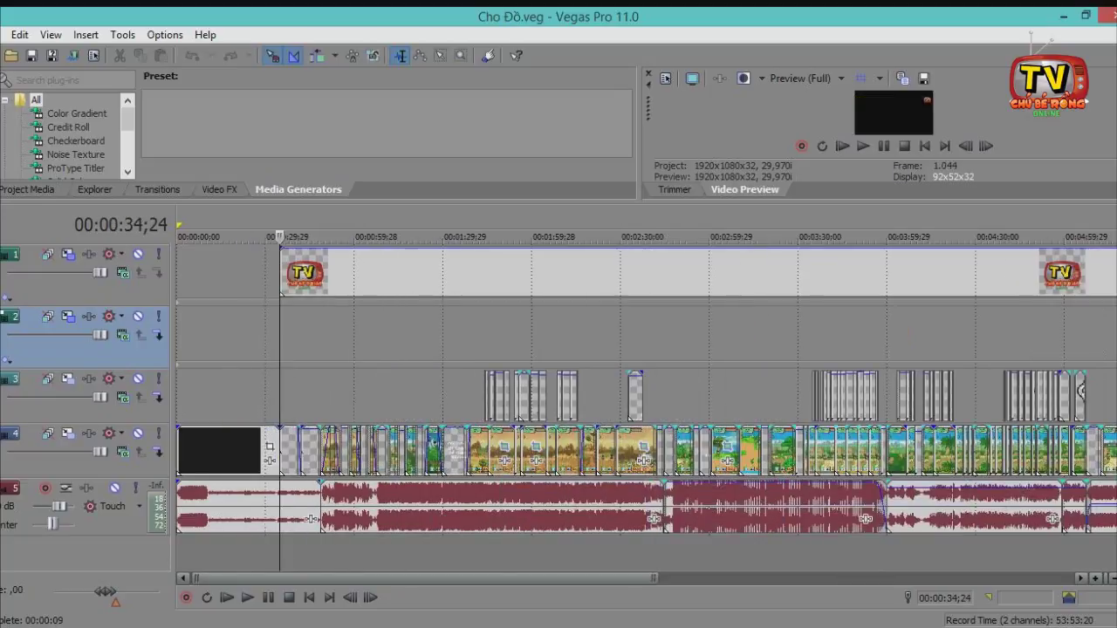
scroll(647, 401, "up", 2)
left_click_drag(403, 335, 1021, 335)
scroll(1020, 335, "down", 4)
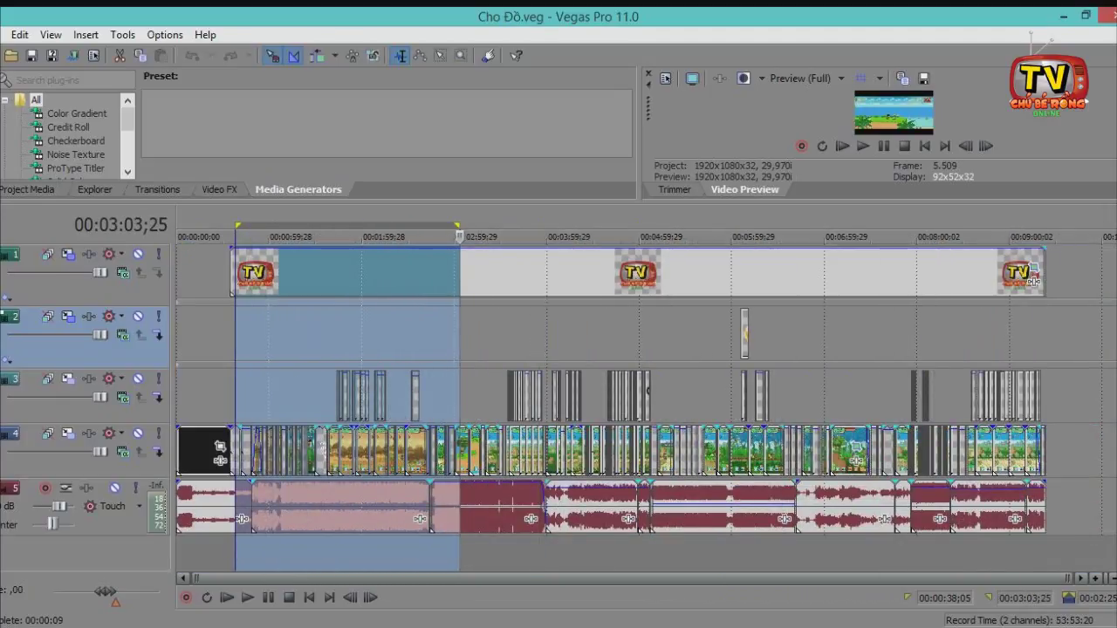
Mark the time range from 00:00:34;24 to 00:09:23;23 and examine the clips along it.
left_click(218, 335)
left_click_drag(230, 335, 1046, 335)
scroll(1045, 335, "up", 3)
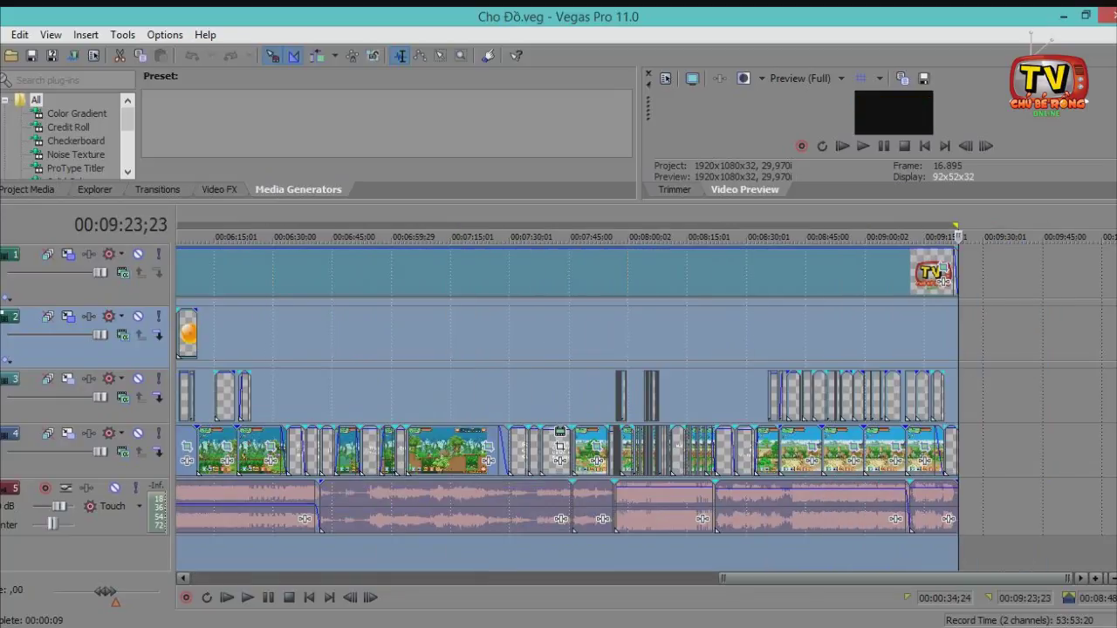
left_click_drag(969, 578, 438, 578)
scroll(646, 393, "up", 1)
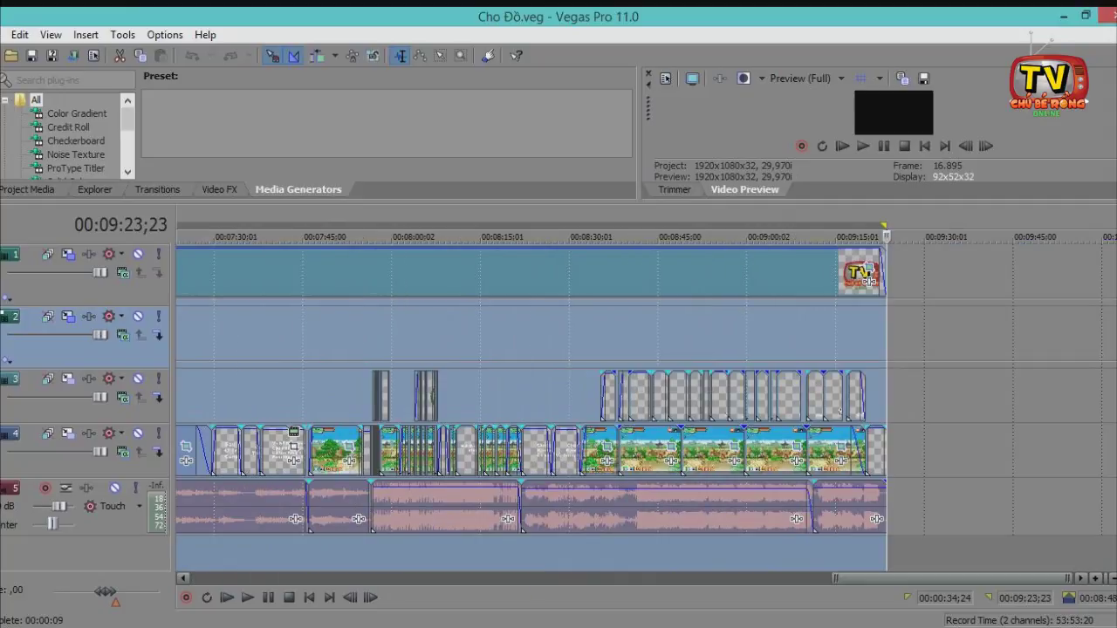
scroll(645, 393, "left", 12)
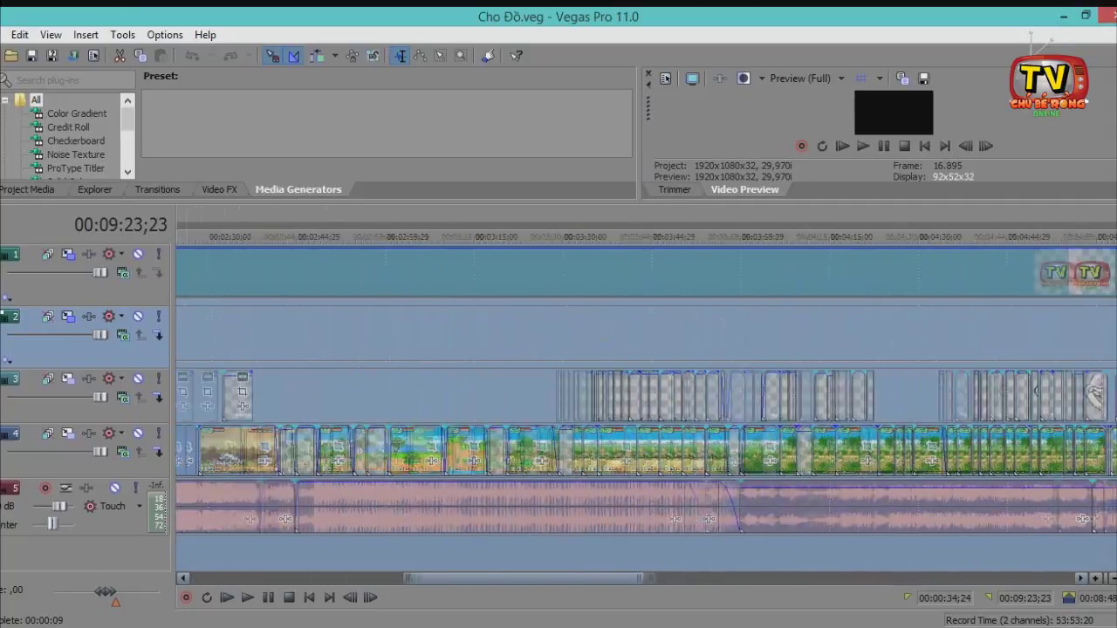
scroll(835, 519, "left", 3)
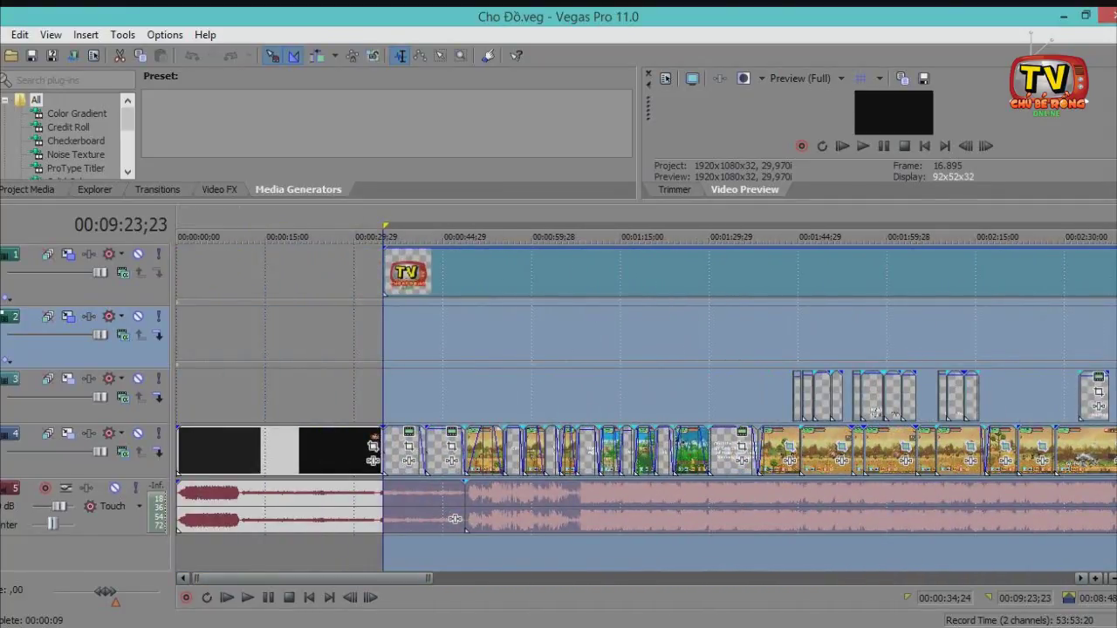
Clear the time range and examine preview frames of the early film clips up to 00:01:11;13.
left_click(622, 335)
left_click(501, 335)
left_click(465, 397)
left_click(495, 397)
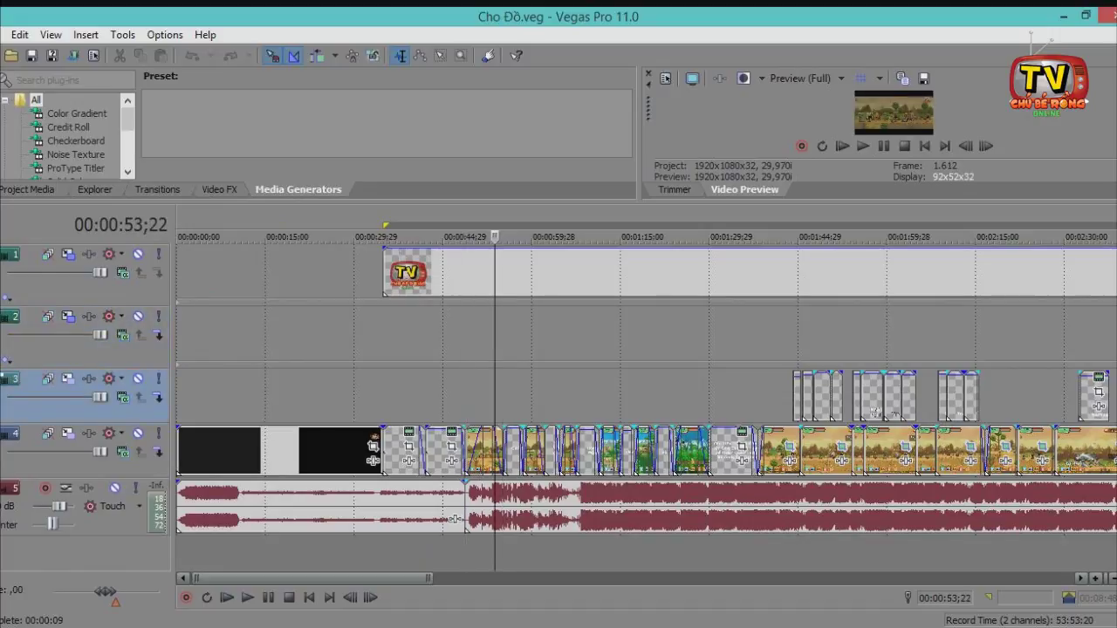
left_click(472, 397)
left_click(530, 397)
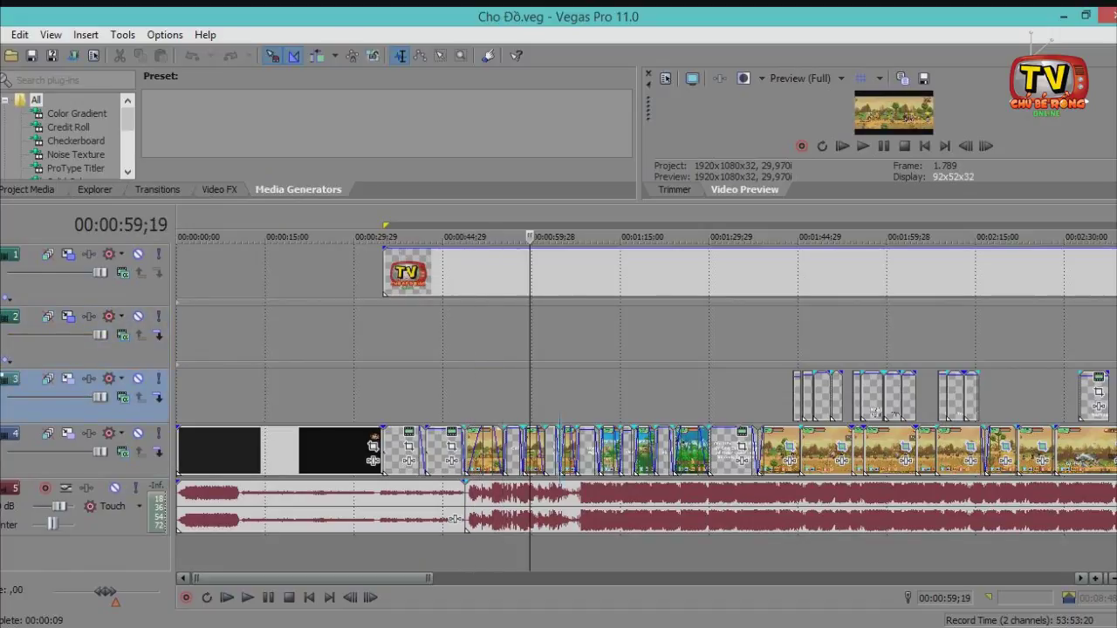
left_click(560, 397)
left_click(599, 397)
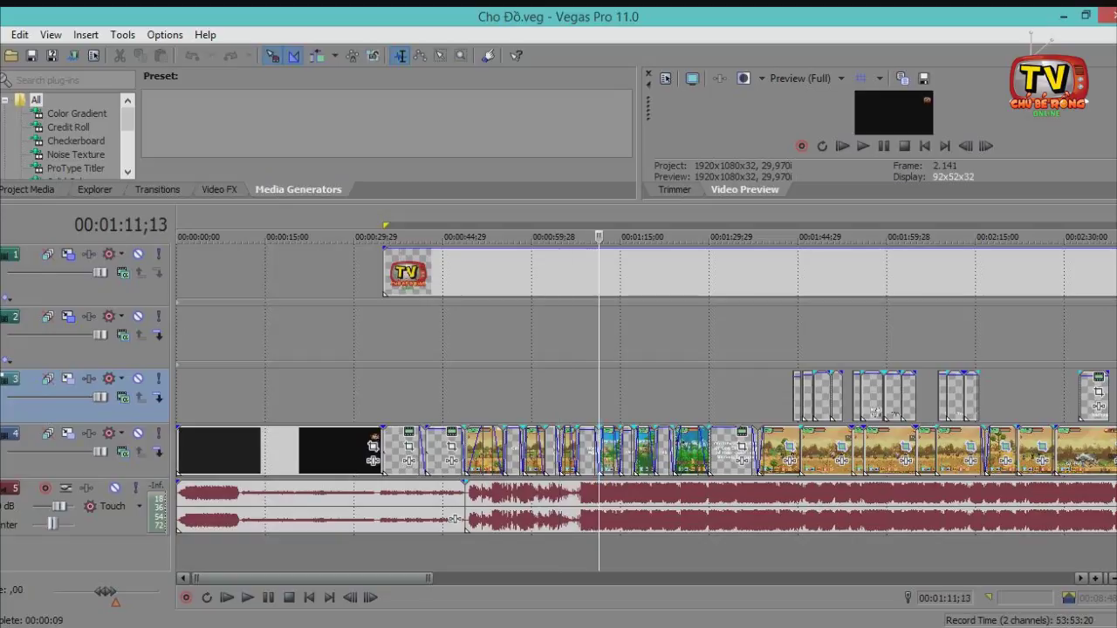
Play the film from the TV logo clip's start in a larger preview and lower the system volume to 33.
left_click(383, 397)
key("space")
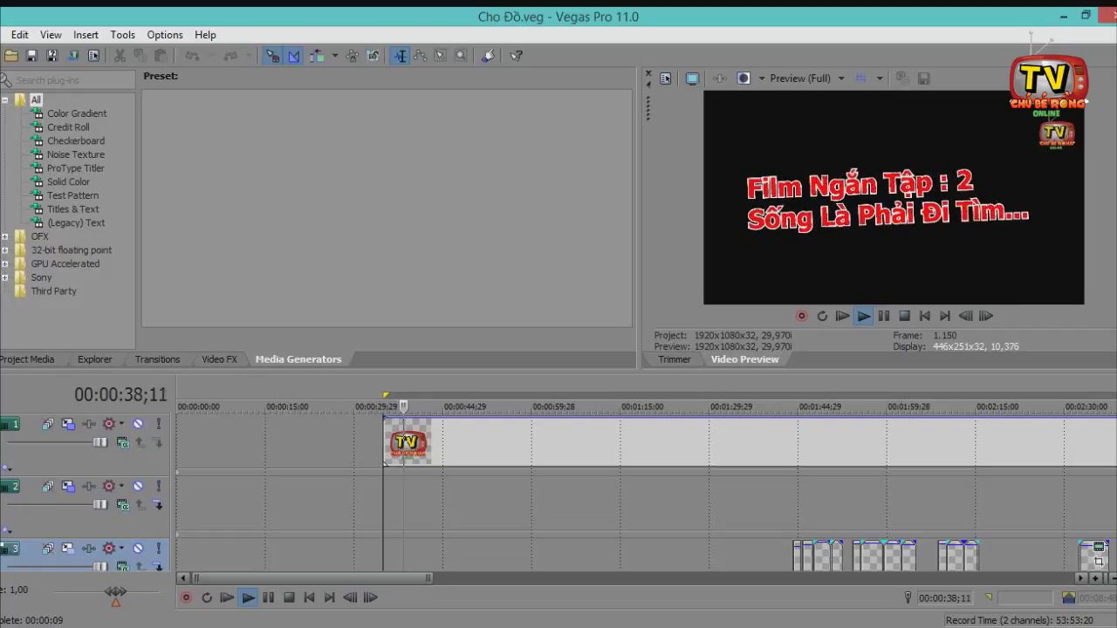
left_click(1051, 626)
left_click_drag(1048, 439, 1048, 492)
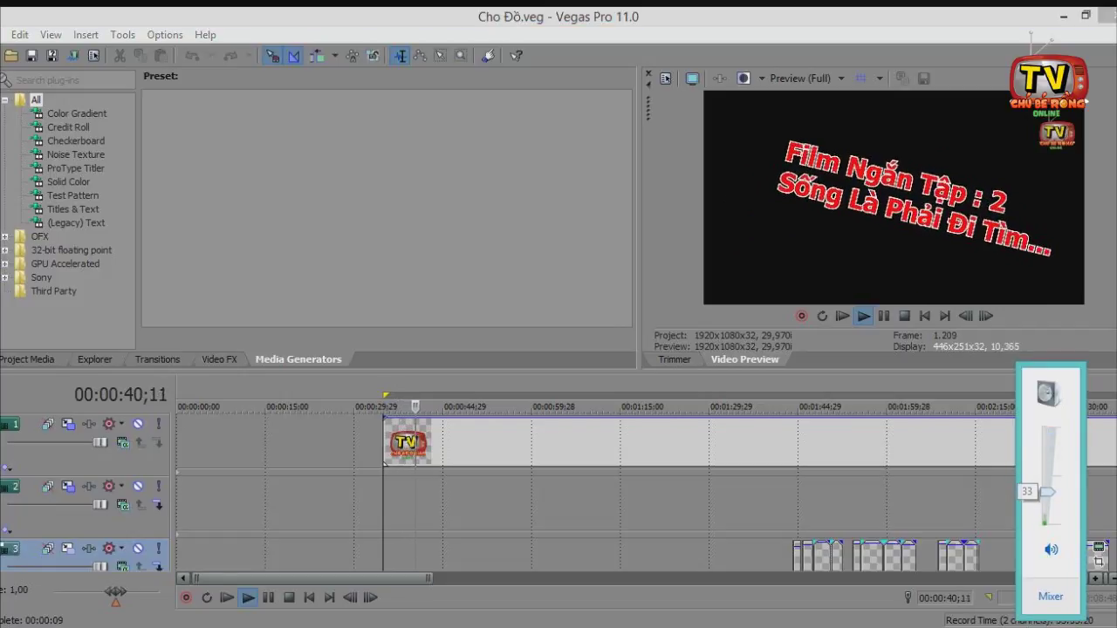
key("Escape")
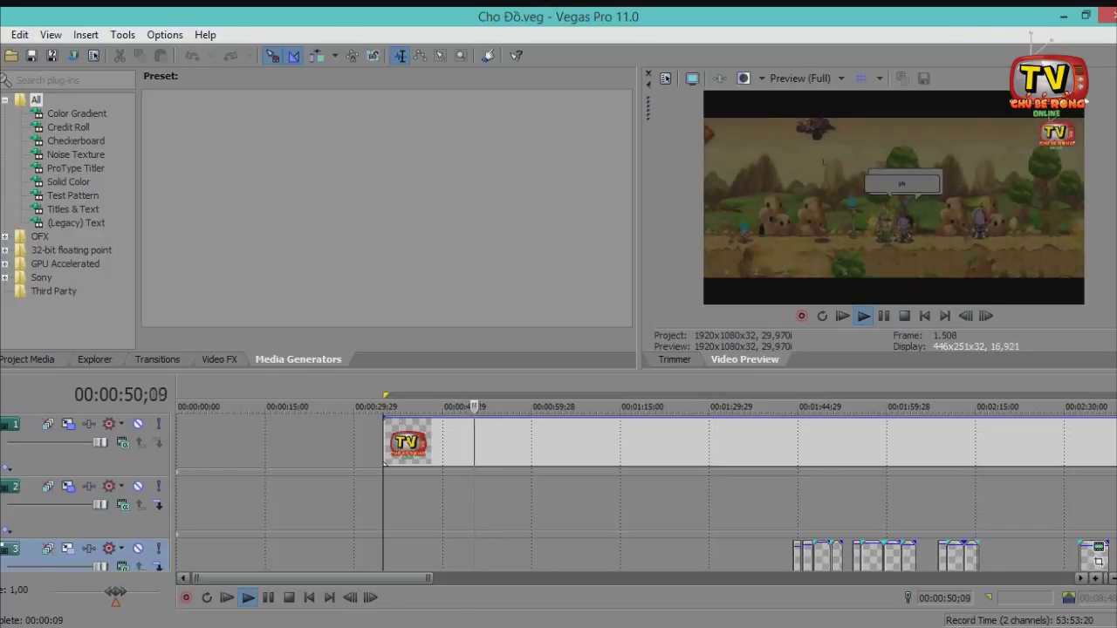
Check the system calendar and clock, and stop the film's playback at 00:01:01;20.
left_click(1081, 626)
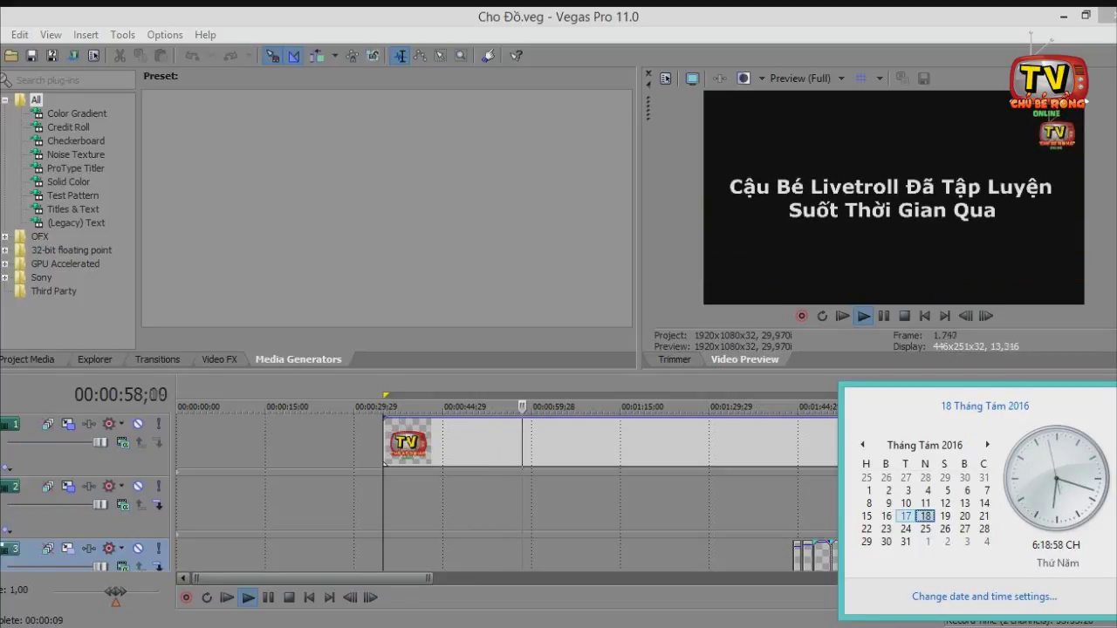
left_click(785, 519)
scroll(785, 520, "down", 1)
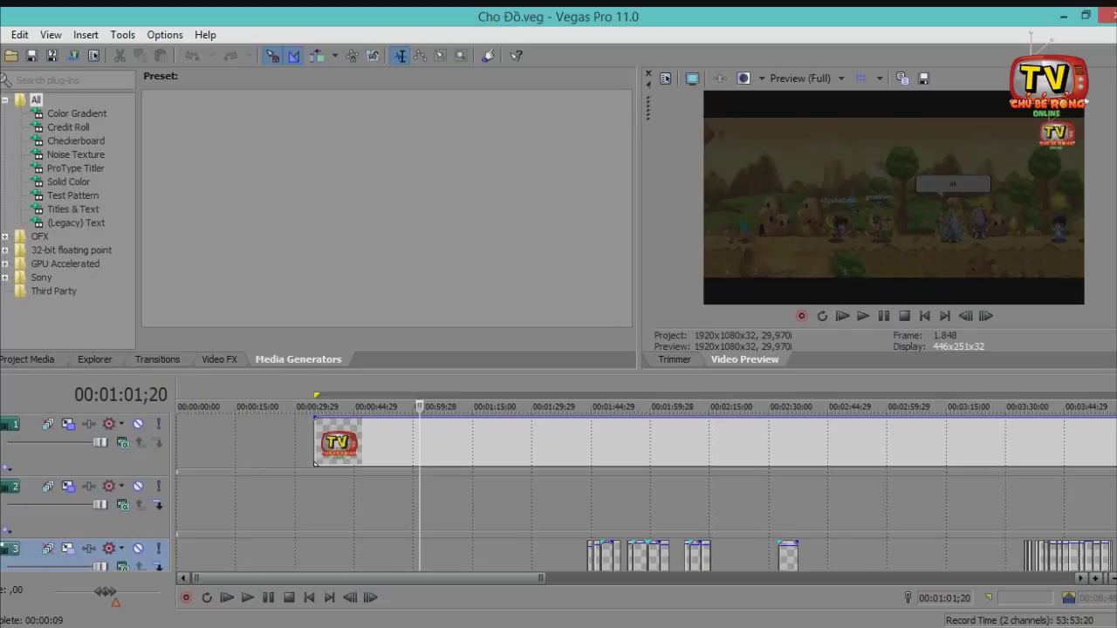
Bring all tracks back into view and examine the track 4 game and text clips up to 00:01:32;17 in closer detail.
left_click_drag(558, 372, 559, 198)
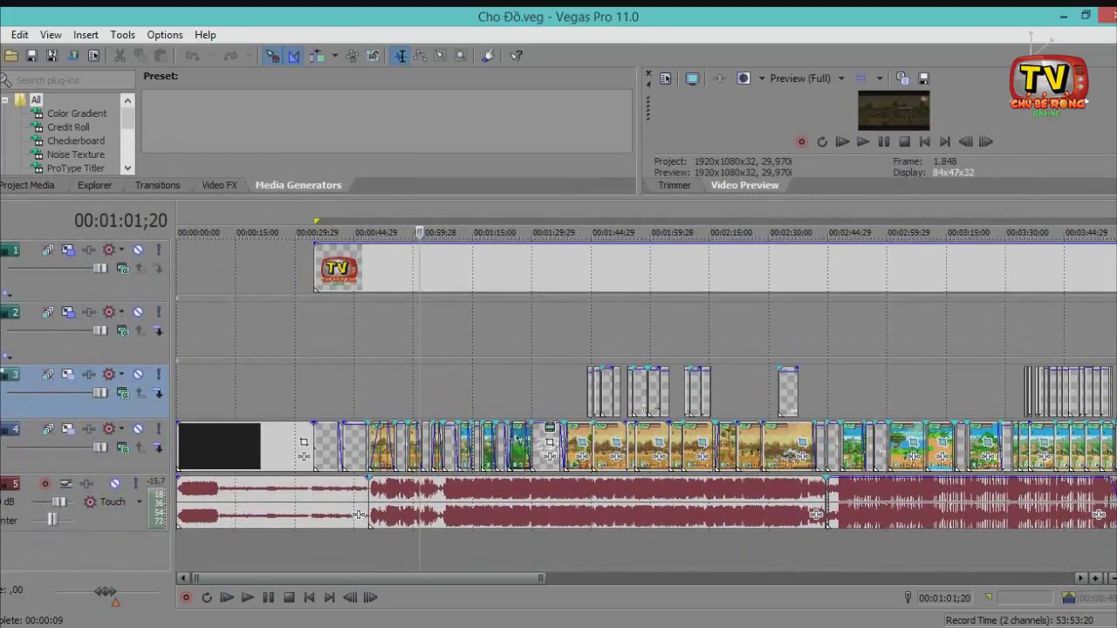
key("Up")
key("Up")
key("Up")
key("Up")
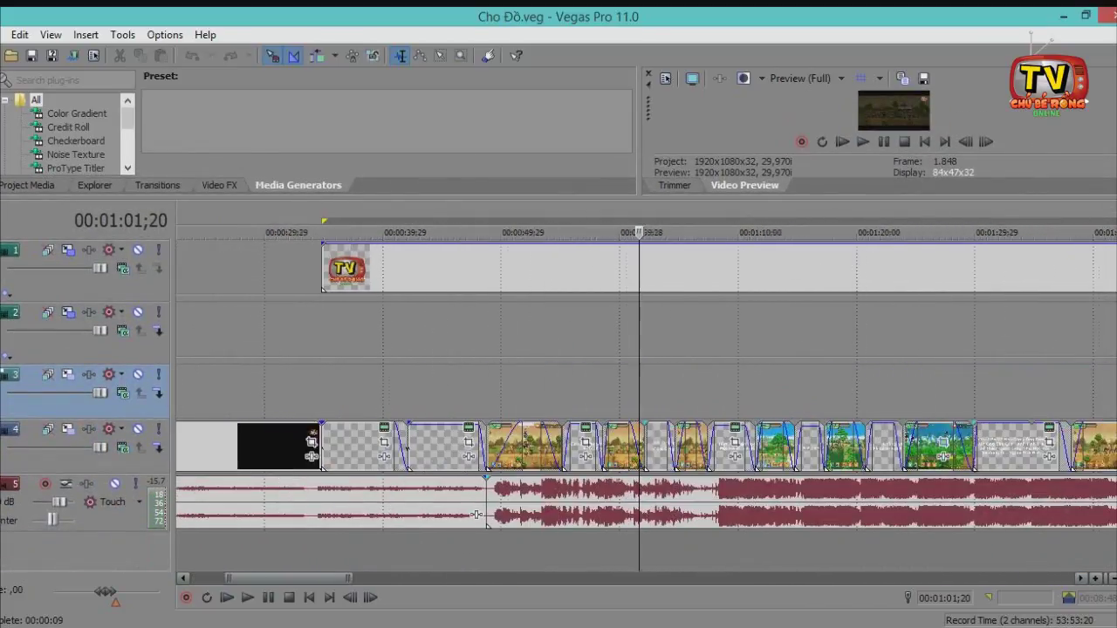
left_click_drag(288, 578, 306, 579)
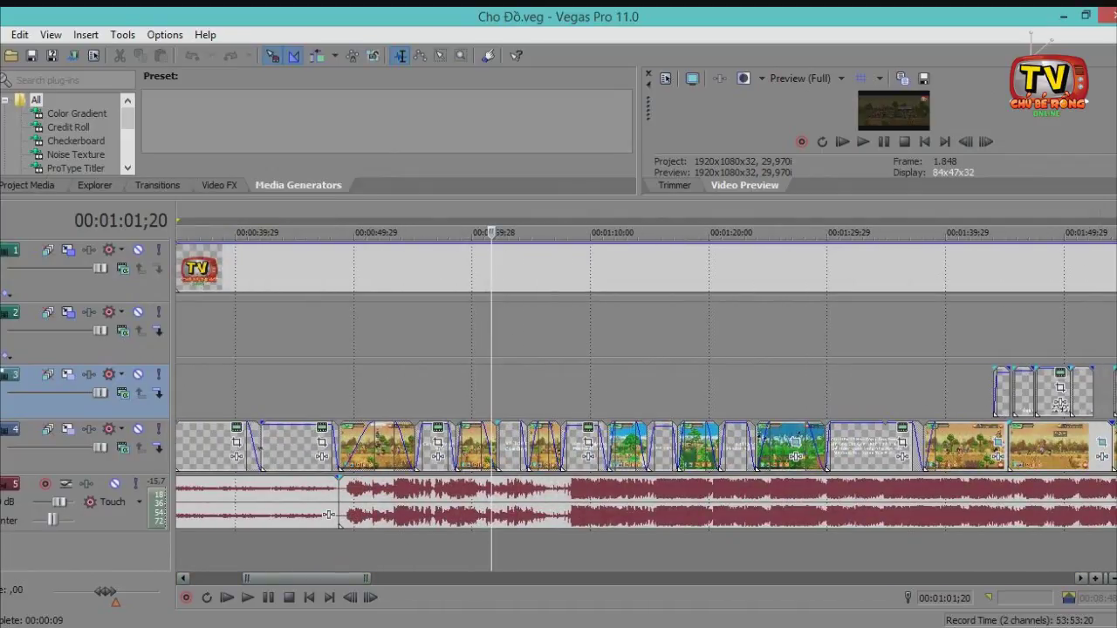
left_click(574, 446)
left_click_drag(756, 550, 826, 550)
left_click_drag(306, 579, 375, 579)
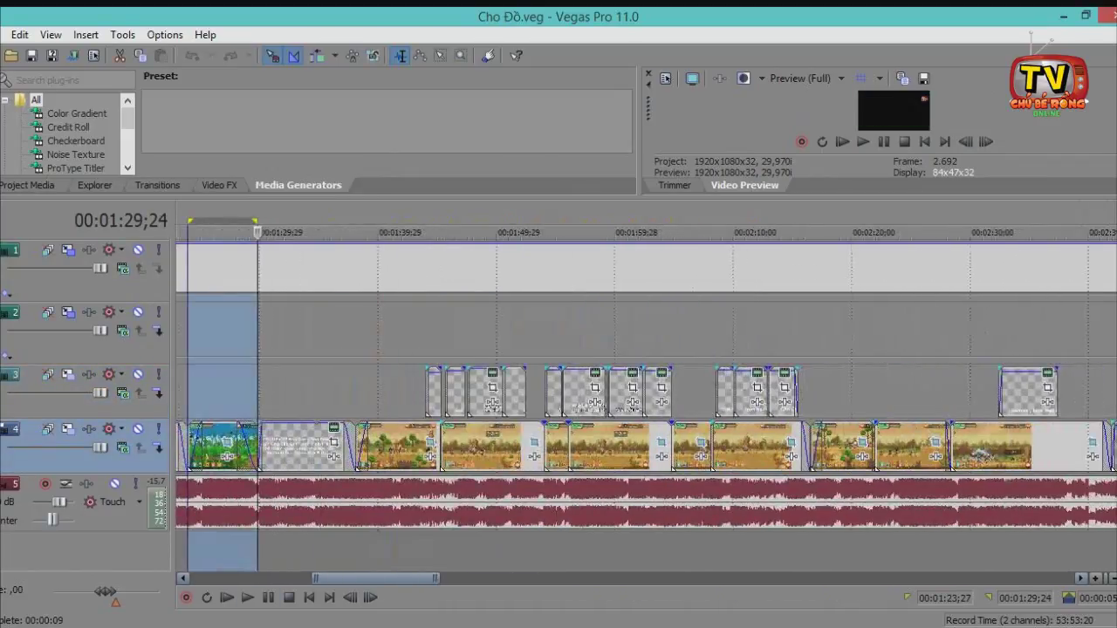
left_click(290, 447)
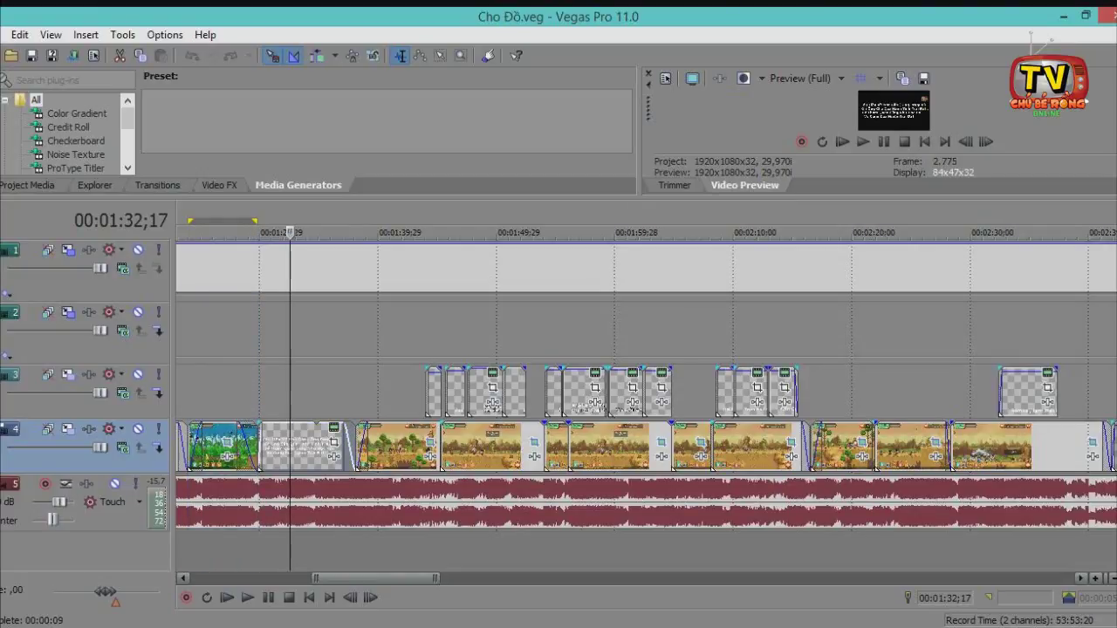
Examine the caption clips on track 3 and the game clip at 00:02:50;16 on track 4.
left_click(579, 393)
scroll(646, 393, "right", 2)
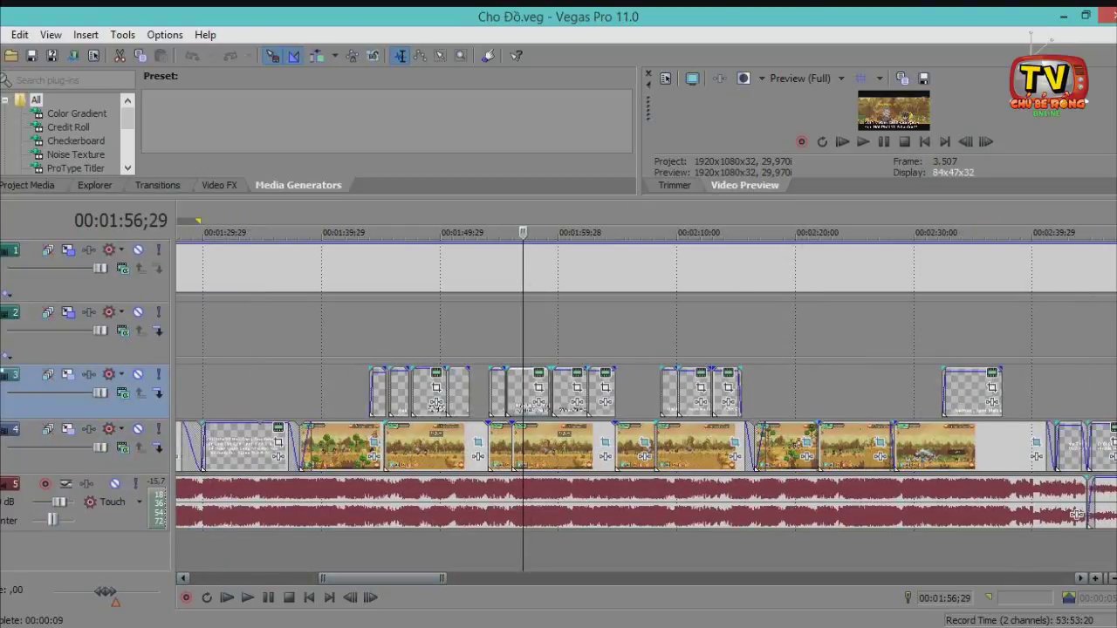
scroll(646, 393, "right", 20)
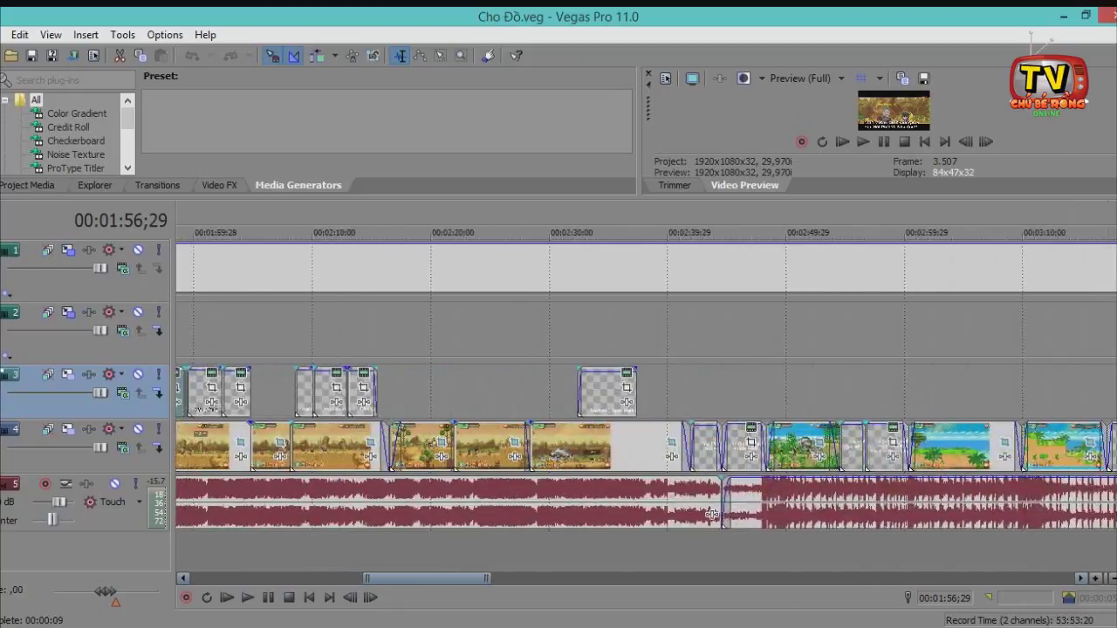
left_click(471, 447)
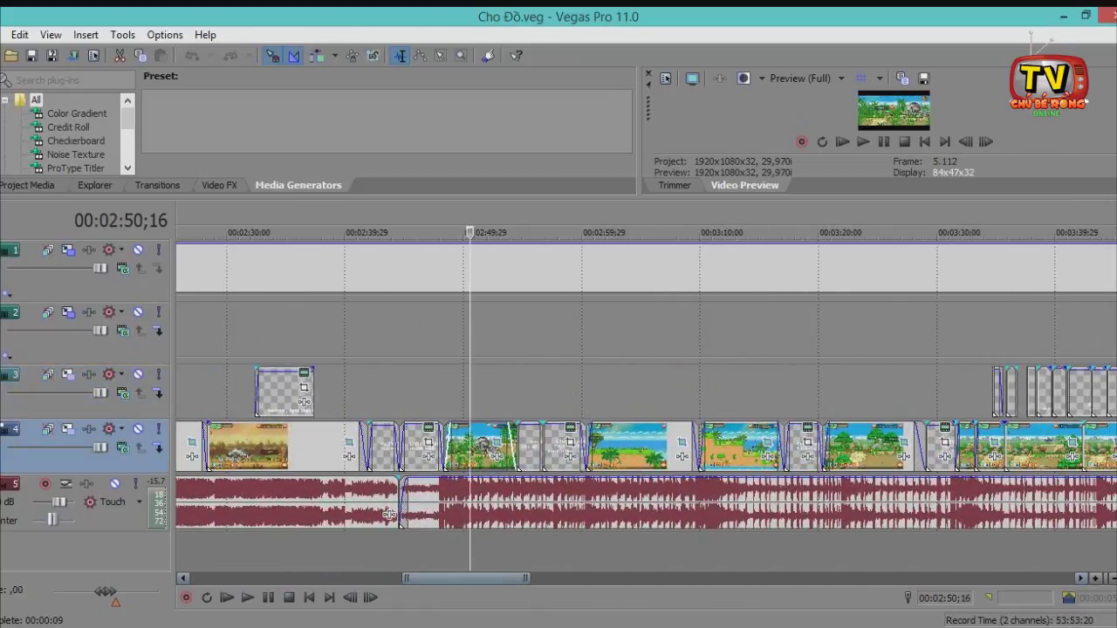
scroll(470, 446, "right", 20)
scroll(254, 515, "right", 8)
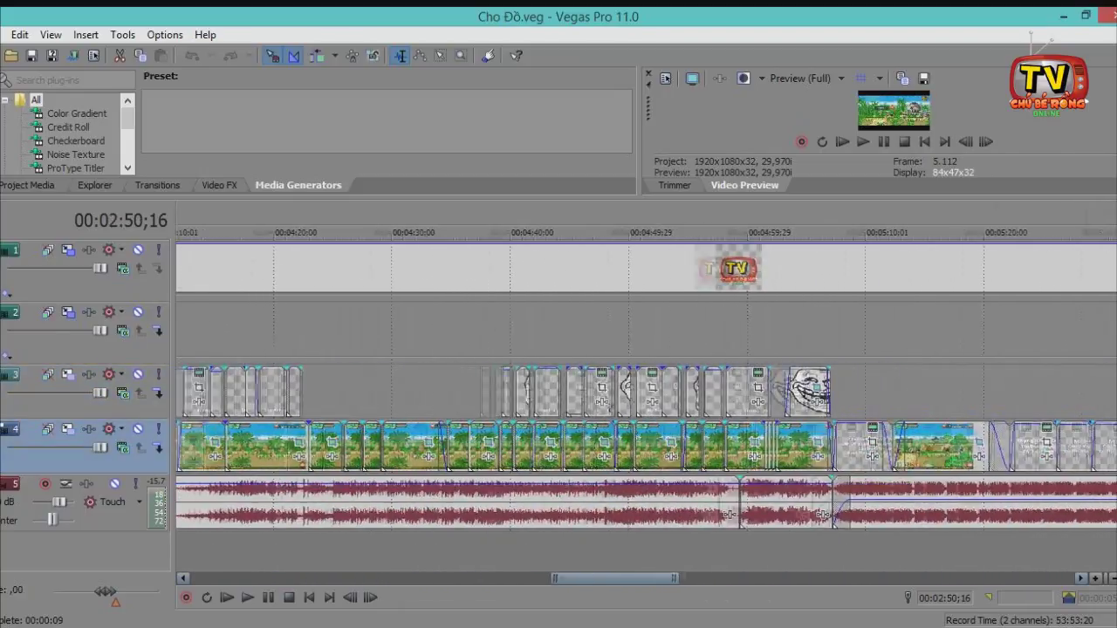
Mark the time range from 00:05:22;06 to 00:05:51;26 and look at the clips following the troll face image.
left_click(769, 390)
left_click_drag(624, 579, 680, 578)
left_click_drag(512, 390, 863, 390)
scroll(863, 390, "down", 1)
left_click_drag(708, 578, 738, 578)
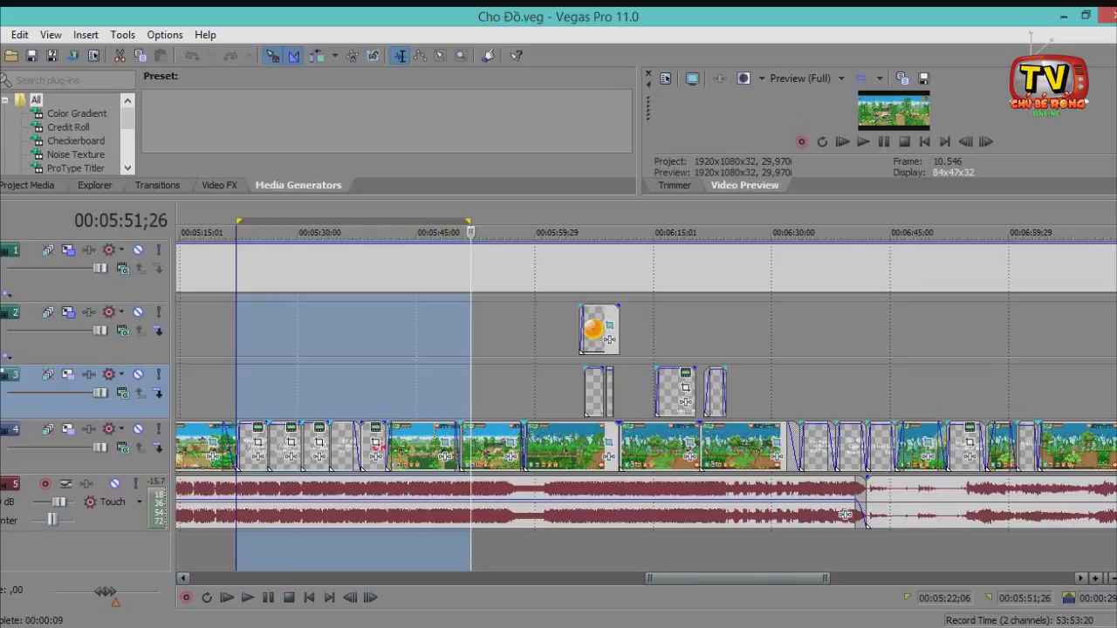
Show the dragon ball clip on track 2 at 00:06:07;19 in an enlarged preview and open its Event Pan/Crop settings.
left_click(594, 330)
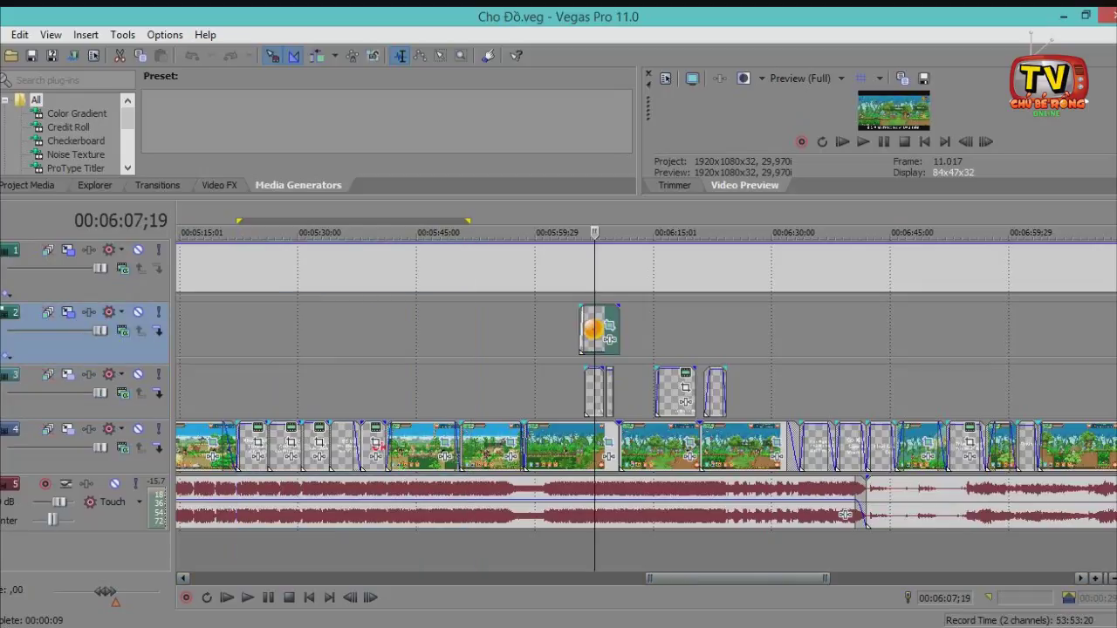
left_click_drag(593, 197, 593, 420)
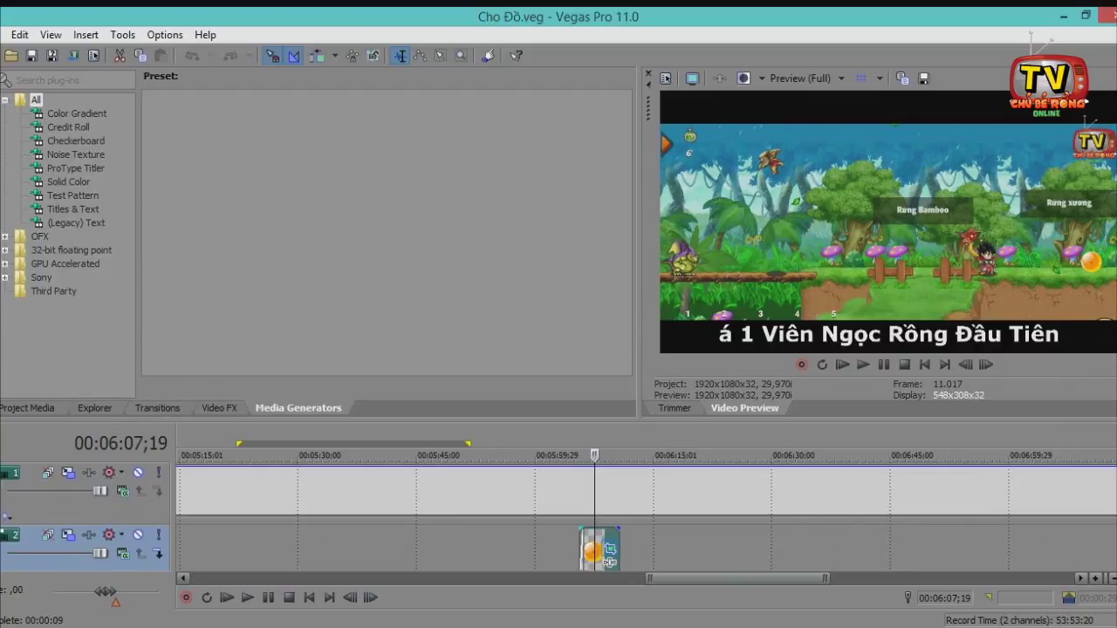
left_click(609, 549)
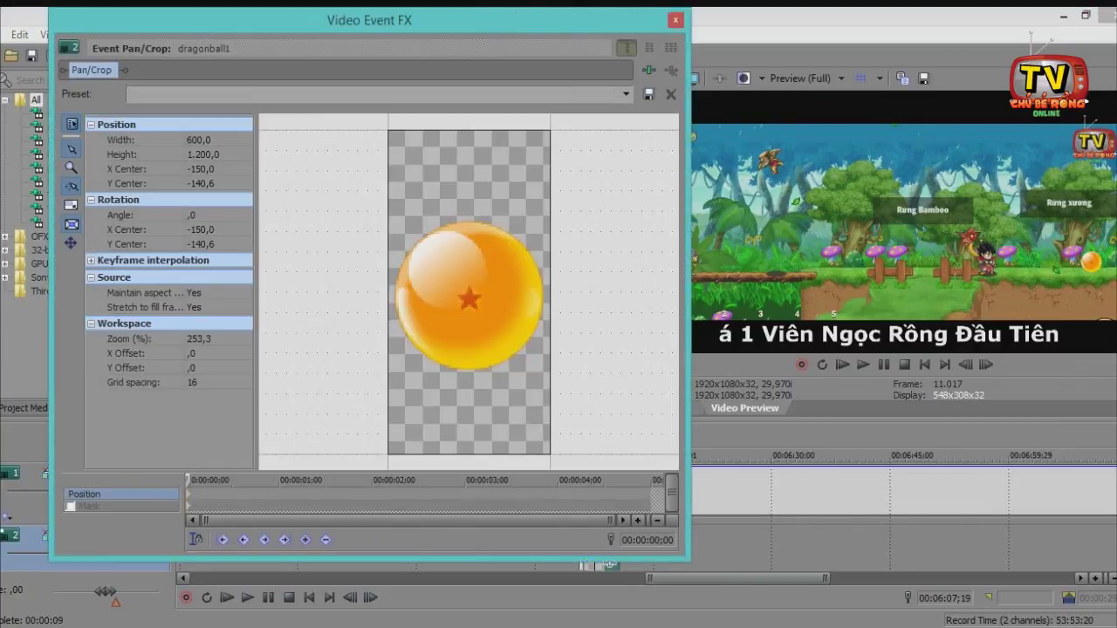
Try to reposition the dragon ball in the frame with Pan/Crop, close the settings and undo the moves.
key("ctrl+z")
left_click_drag(469, 293, 438, 171)
left_click(675, 20)
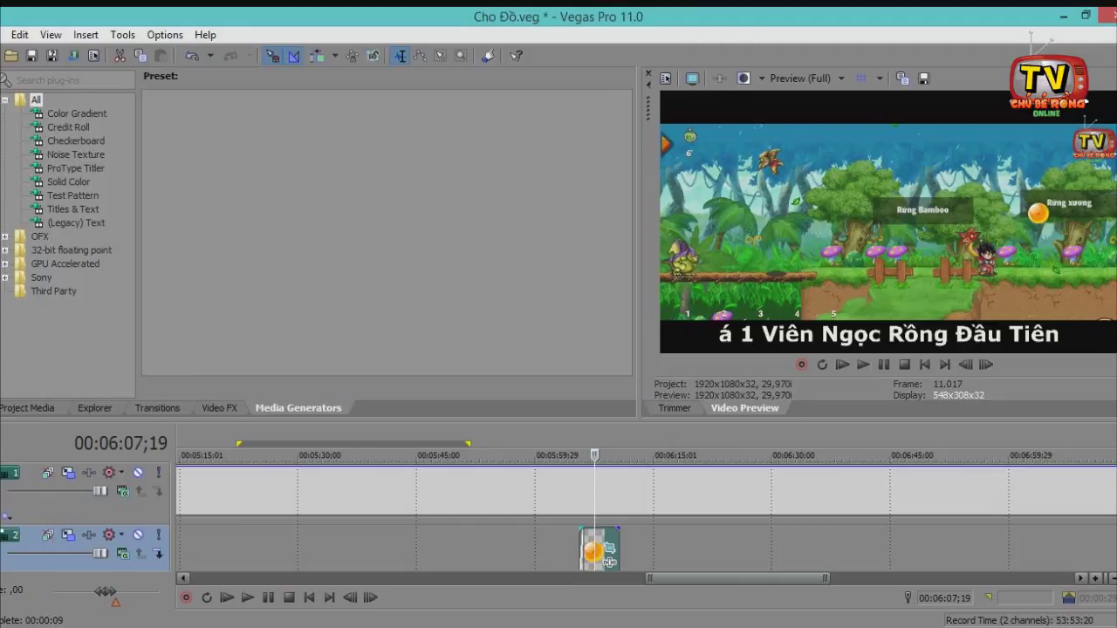
key("ctrl+z")
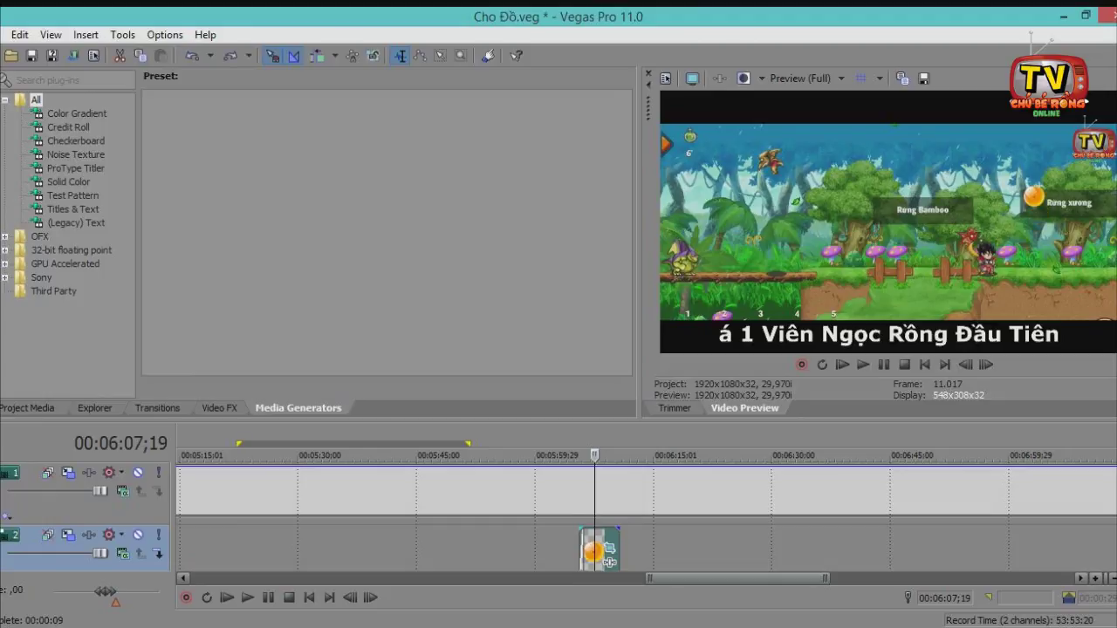
key("ctrl+s")
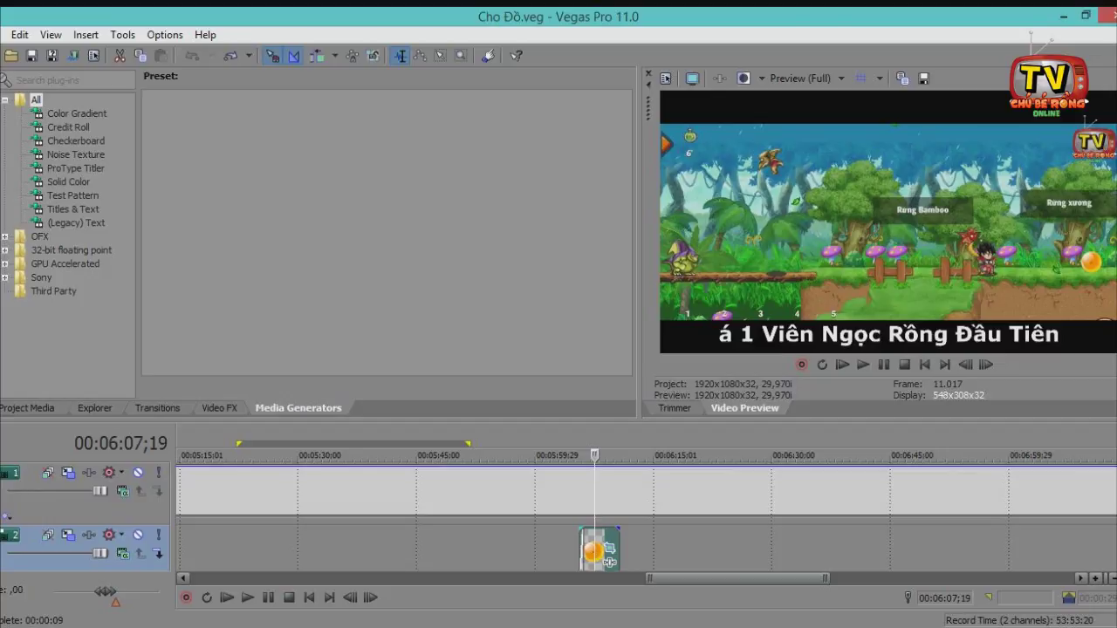
Shrink the preview, view all tracks from the dragon ball clip to the film's end, and check the Bandicam recording time.
scroll(608, 559, "down", 2)
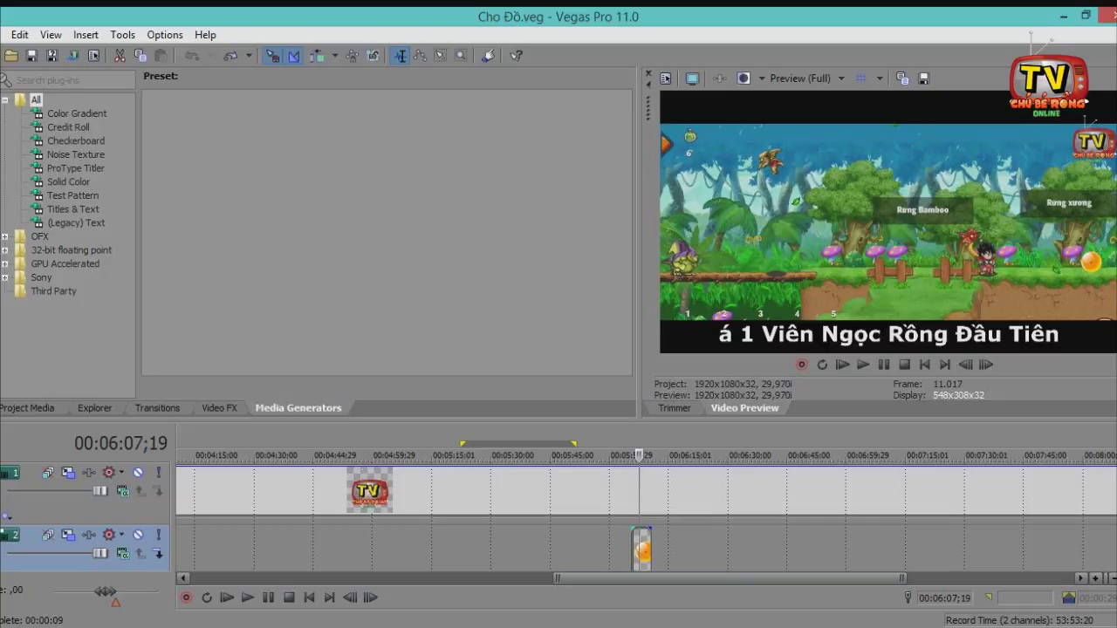
scroll(645, 514, "down", 5)
scroll(645, 515, "up", 1)
left_click_drag(558, 421, 558, 272)
left_click_drag(730, 578, 849, 578)
mouse_move(152, 626)
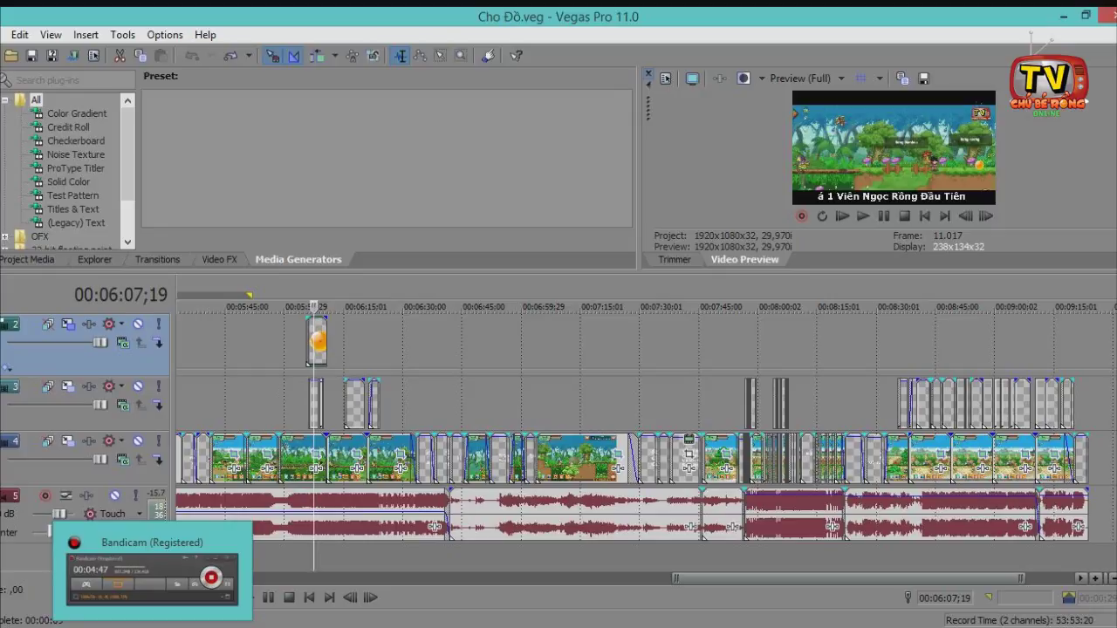
Mark the time range from 00:07:37;24 to 00:09:03;22, and mark the whole film from 00:00:00;00 to 00:09:29;01.
left_click(474, 403)
left_click(498, 403)
left_click(571, 403)
left_click_drag(670, 403, 1008, 404)
scroll(1008, 403, "down", 3)
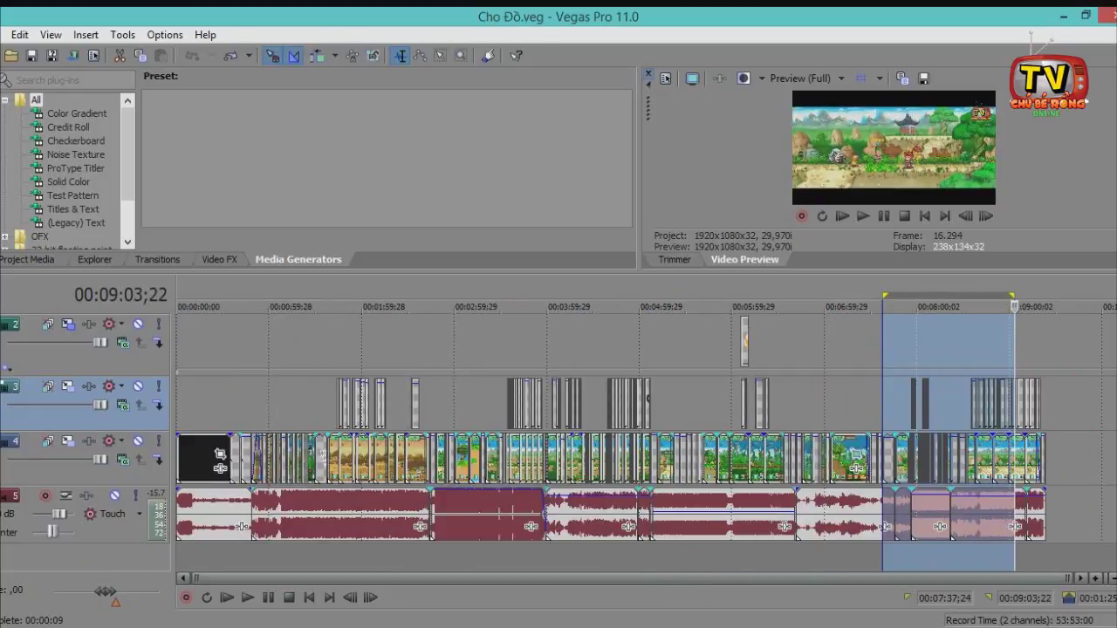
left_click_drag(1053, 350, 178, 349)
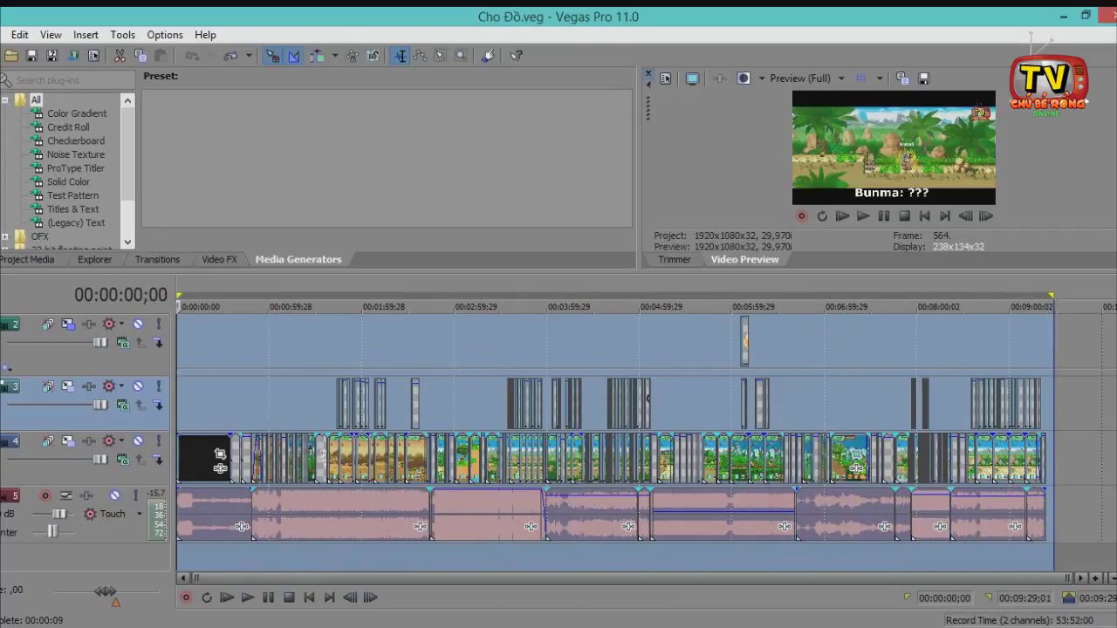